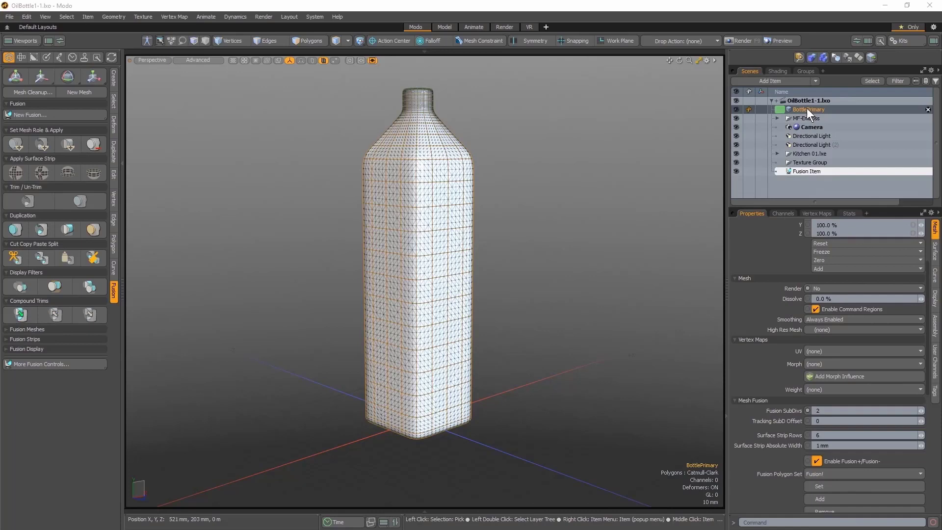
# Enable embossing on the Fusion Item.
pyautogui.click(810, 171)
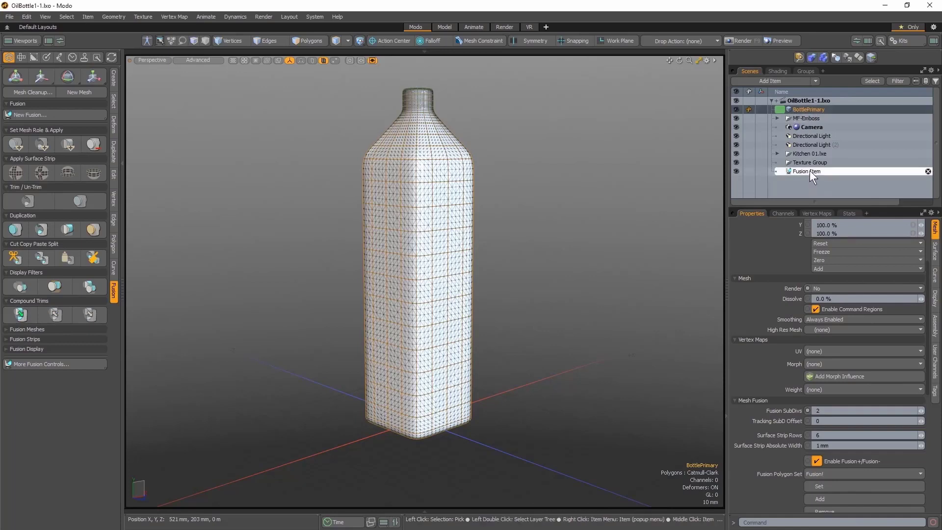
pyautogui.click(815, 306)
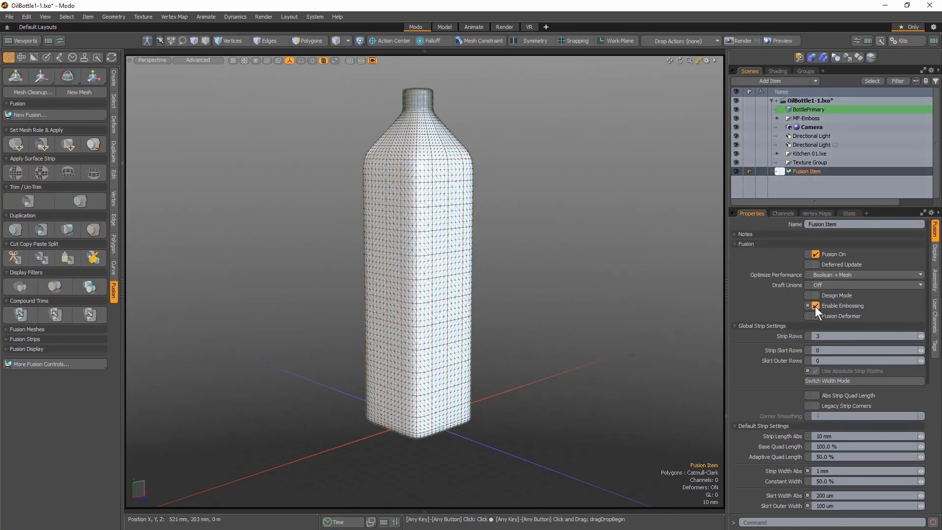
# Show the Side_Curve_Subtracts curves from the MF-Emboss group and apply them to BottlePrimary as a Two-Sided Subtract Grid surface strip.
pyautogui.click(778, 118)
pyautogui.click(803, 127)
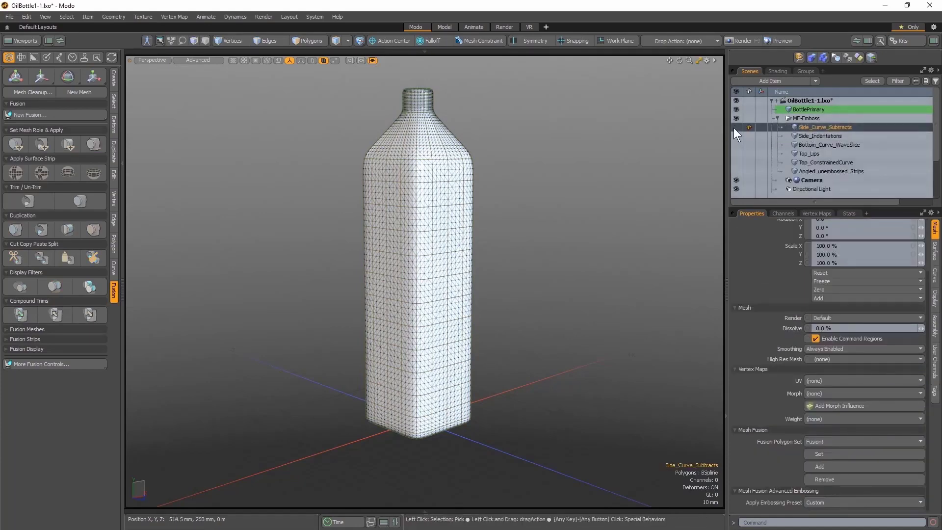
pyautogui.keyDown('alt'); pyautogui.moveTo(426, 269); pyautogui.dragTo(428, 301); pyautogui.keyUp('alt')
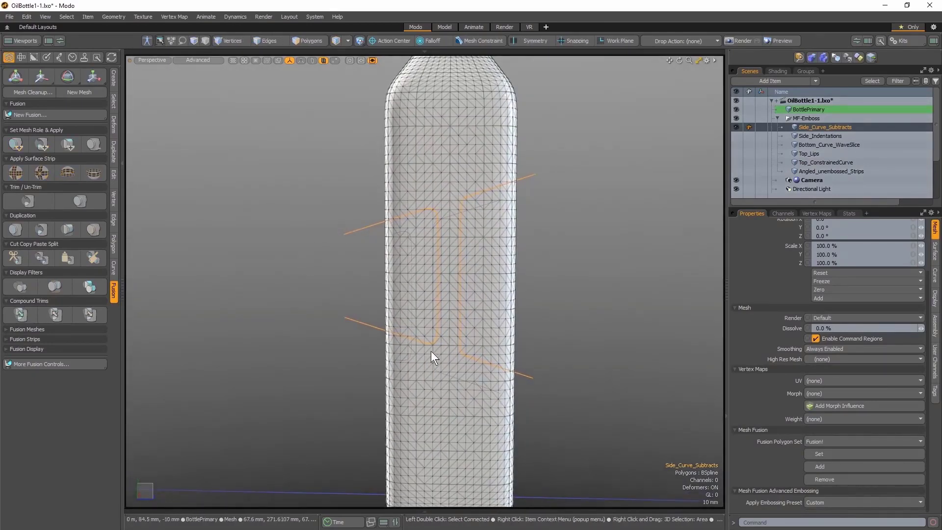
pyautogui.keyDown('alt'); pyautogui.keyDown('shift'); pyautogui.moveTo(332, 279); pyautogui.dragTo(338, 314); pyautogui.keyUp('shift'); pyautogui.keyUp('alt')
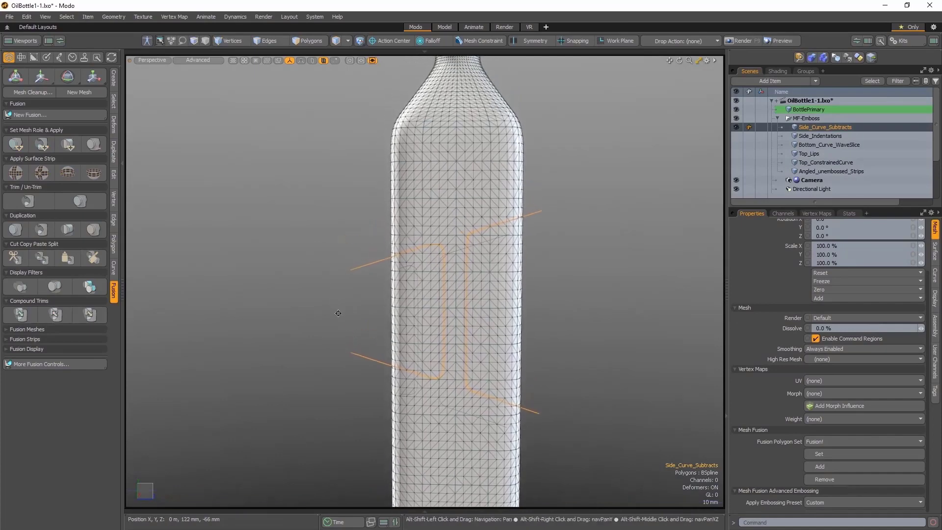
pyautogui.keyDown('ctrl'); pyautogui.click(805, 109); pyautogui.keyUp('ctrl')
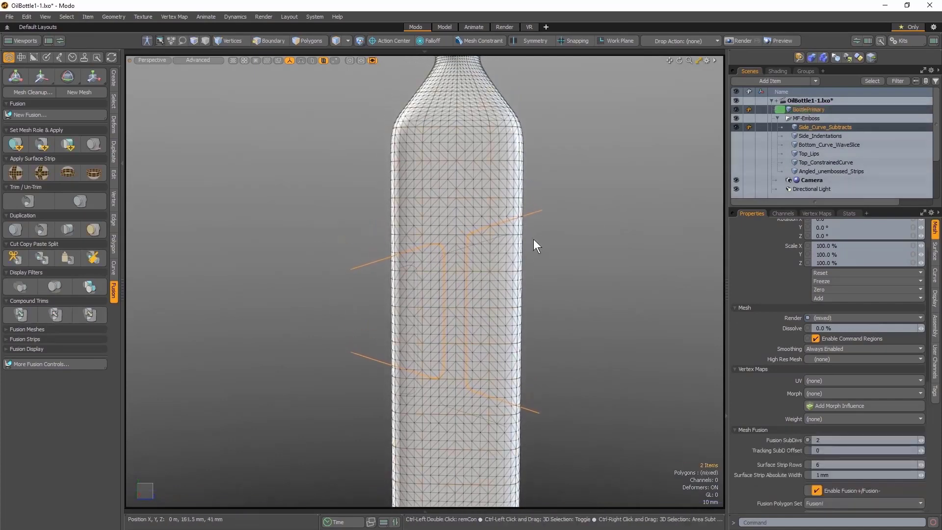
pyautogui.click(16, 173)
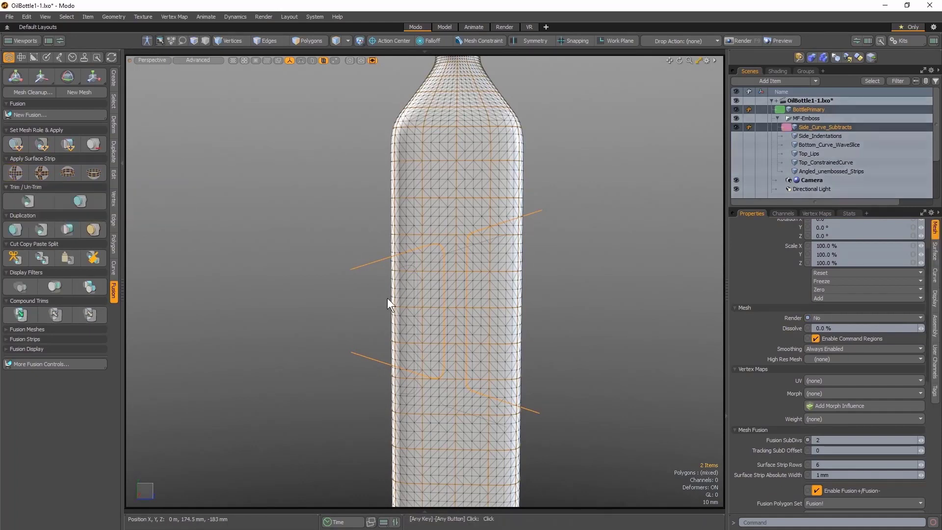
# Set the surface strip absolute width of Side_Curve_Subtracts to 3 mm.
pyautogui.click(840, 127)
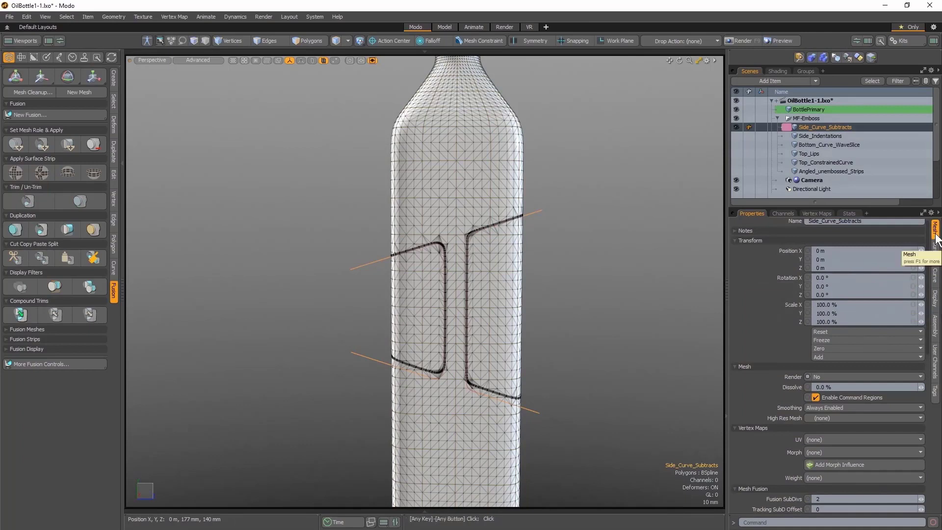
pyautogui.scroll(-4, 775, 329)
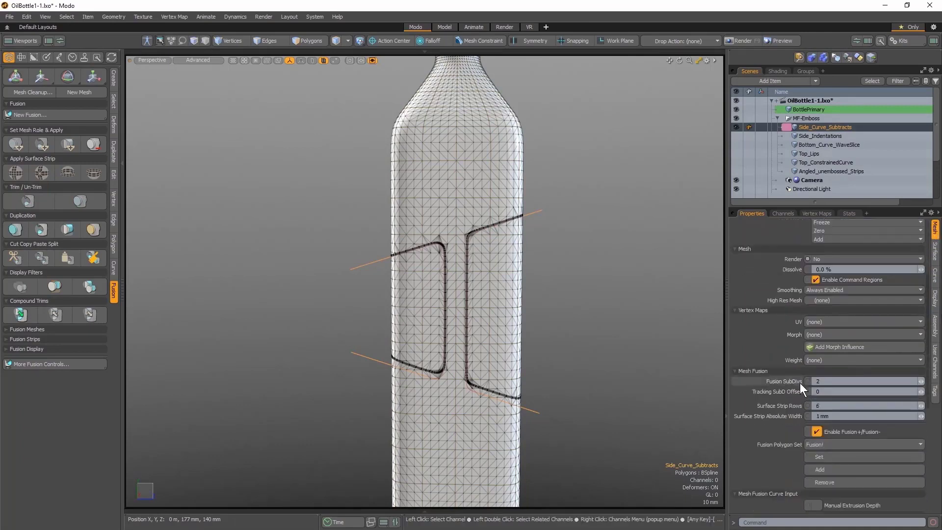
pyautogui.click(893, 417)
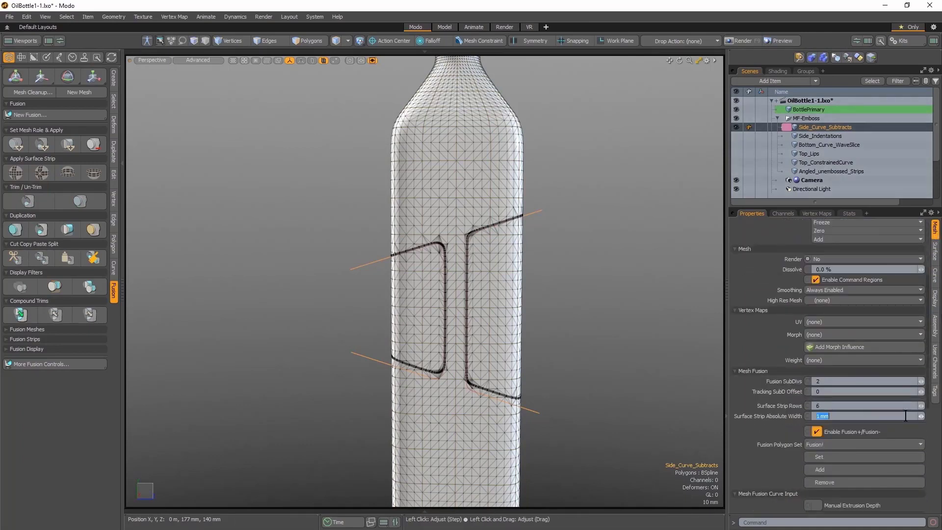
pyautogui.write('3m')
pyautogui.press('Return')
# Enable embossing for Side_Curve_Subtracts and give it an outward offset of 1 mm.
pyautogui.scroll(-6, 762, 419)
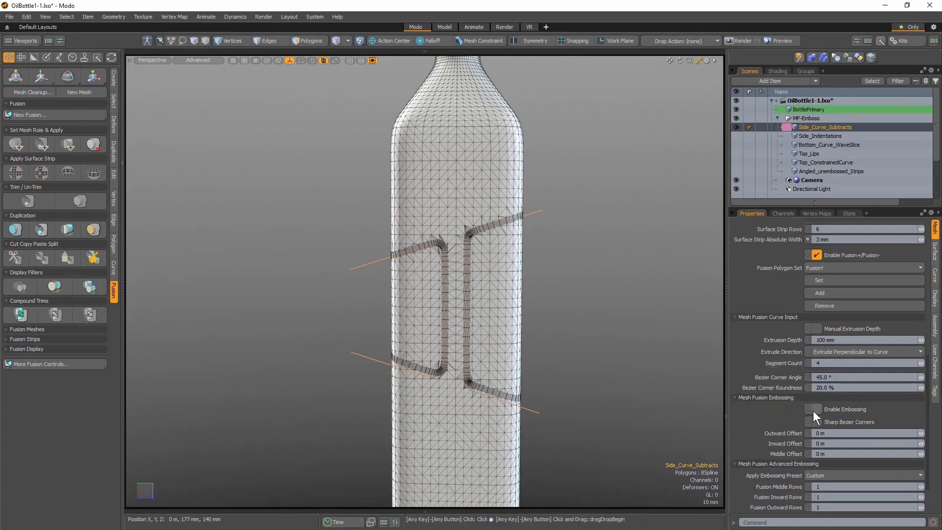
pyautogui.keyDown('alt'); pyautogui.moveTo(549, 265); pyautogui.dragTo(452, 320); pyautogui.keyUp('alt')
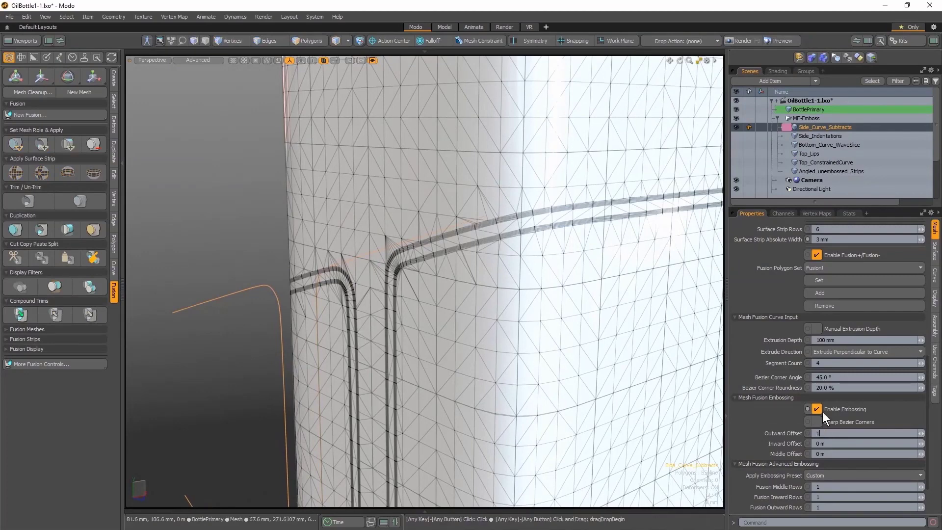
pyautogui.press('Return')
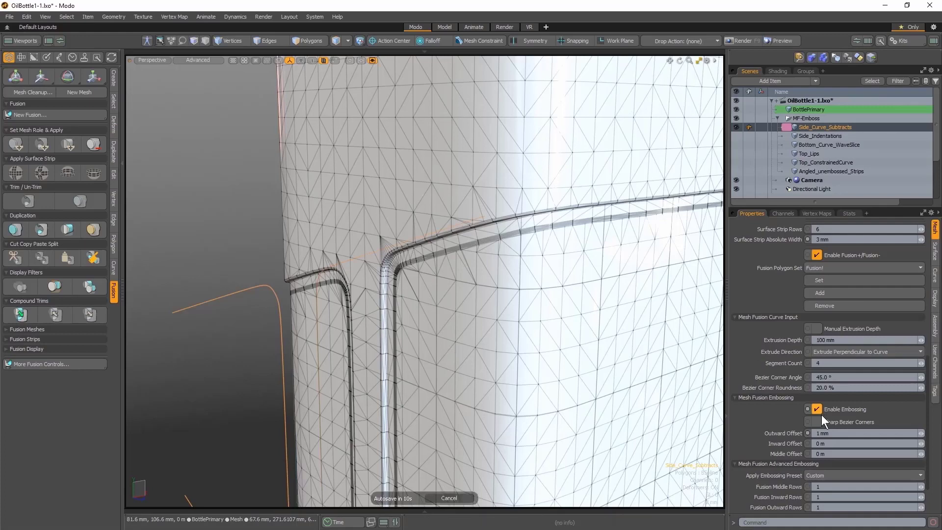
# Set the embossing offsets of Side_Curve_Subtracts to 0 outward, -1 mm inward and -1 mm middle.
pyautogui.click(837, 432)
pyautogui.write('0')
pyautogui.press('Return')
pyautogui.click(836, 442)
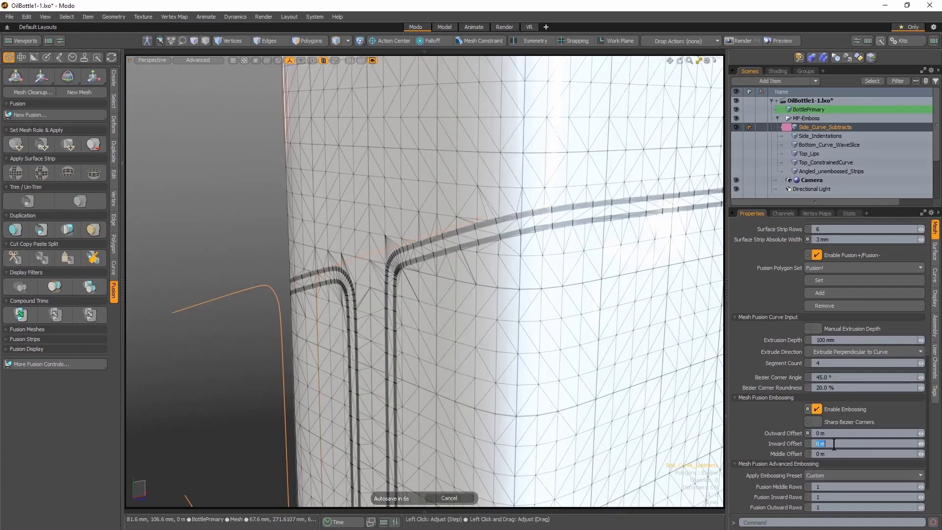
pyautogui.write('-1mm')
pyautogui.press('Return')
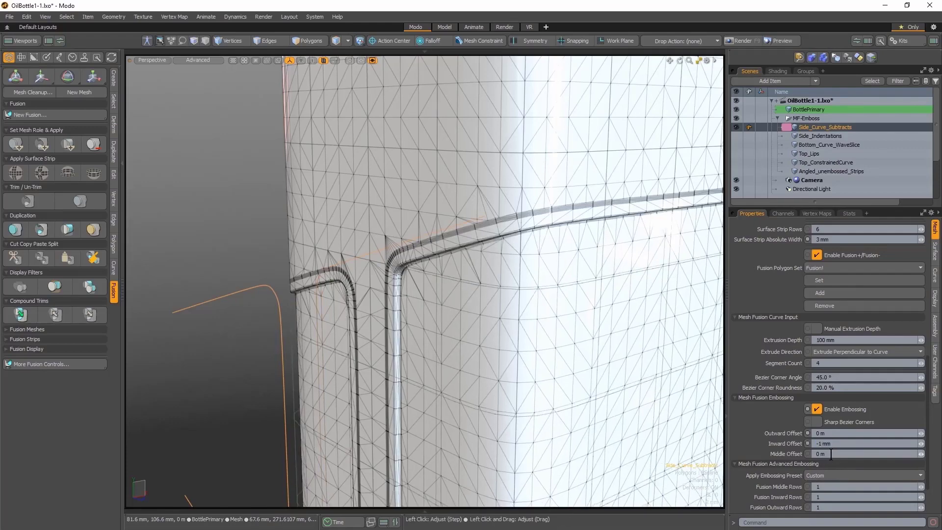
pyautogui.click(830, 453)
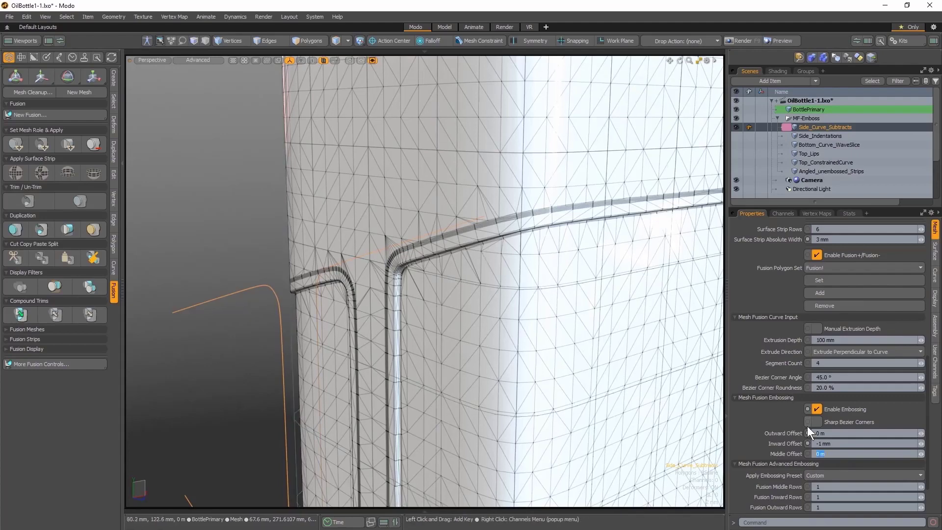
pyautogui.write('-1mm')
pyautogui.press('Return')
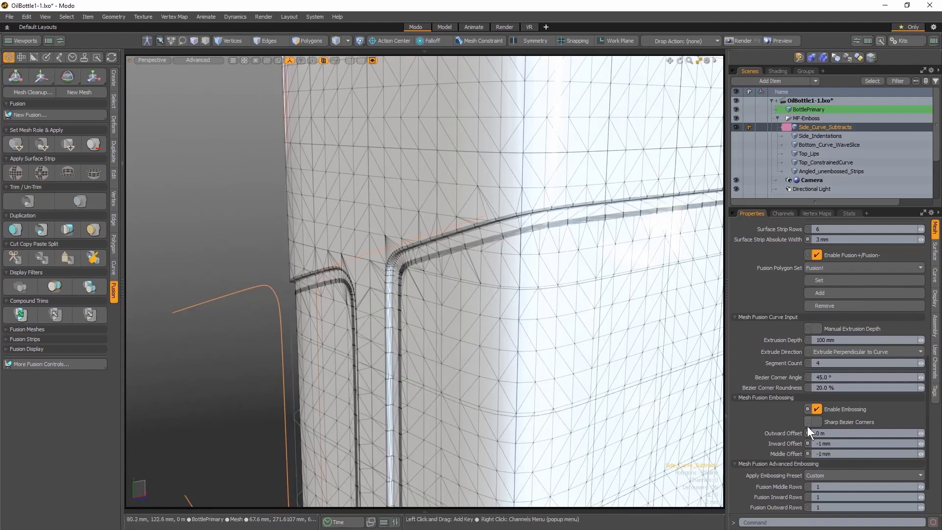
# Hide the mesh wireframe overlay and apply the TwoSidedSoft embossing preset to Side_Curve_Subtracts.
pyautogui.press('8')
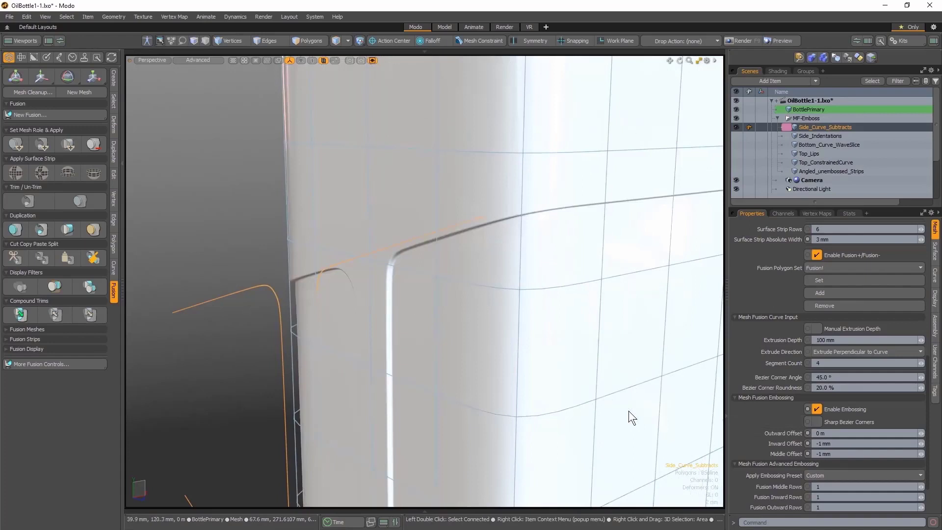
pyautogui.keyDown('alt'); pyautogui.keyDown('shift'); pyautogui.moveTo(468, 362); pyautogui.dragTo(440, 322); pyautogui.keyUp('shift'); pyautogui.keyUp('alt')
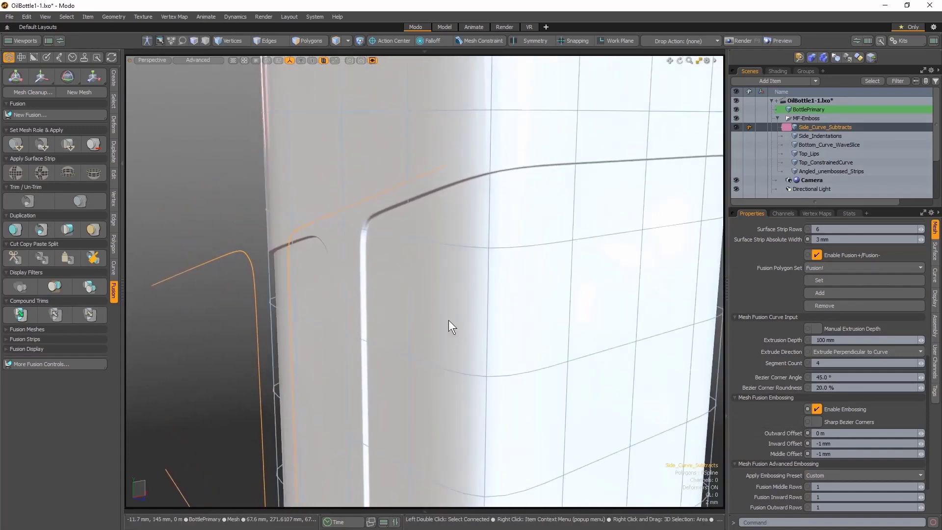
pyautogui.scroll(-3, 777, 448)
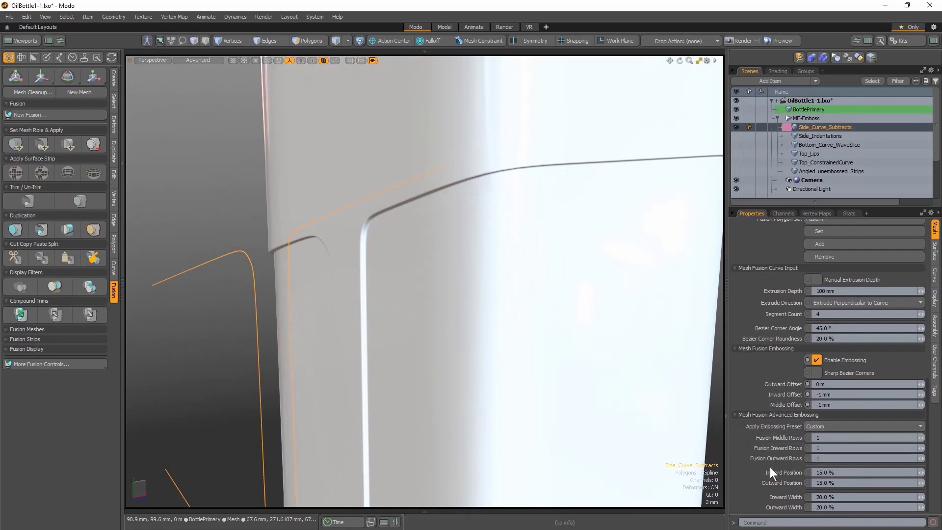
pyautogui.click(817, 425)
pyautogui.click(819, 439)
pyautogui.moveTo(461, 320)
pyautogui.keyDown('alt'); pyautogui.mouseDown()
pyautogui.moveTo(439, 314)
pyautogui.moveTo(467, 309)
pyautogui.moveTo(474, 324)
pyautogui.mouseUp(); pyautogui.keyUp('alt')
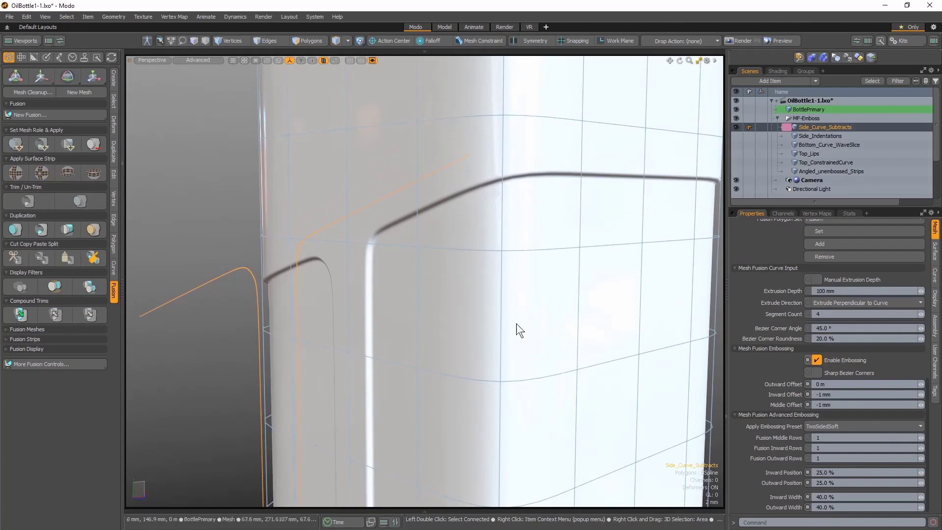
# Widen the Side_Curve_Subtracts surface strip to an absolute width of 5 mm.
pyautogui.scroll(3, 837, 360)
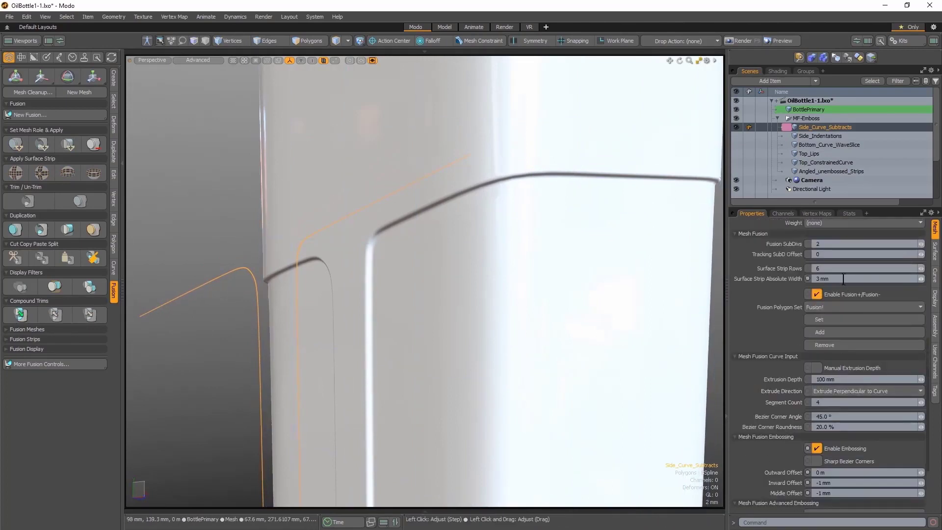
pyautogui.click(844, 278)
pyautogui.write('5')
pyautogui.press('Return')
# Set the embossing outward width of Side_Curve_Subtracts to 30%.
pyautogui.scroll(-3, 836, 346)
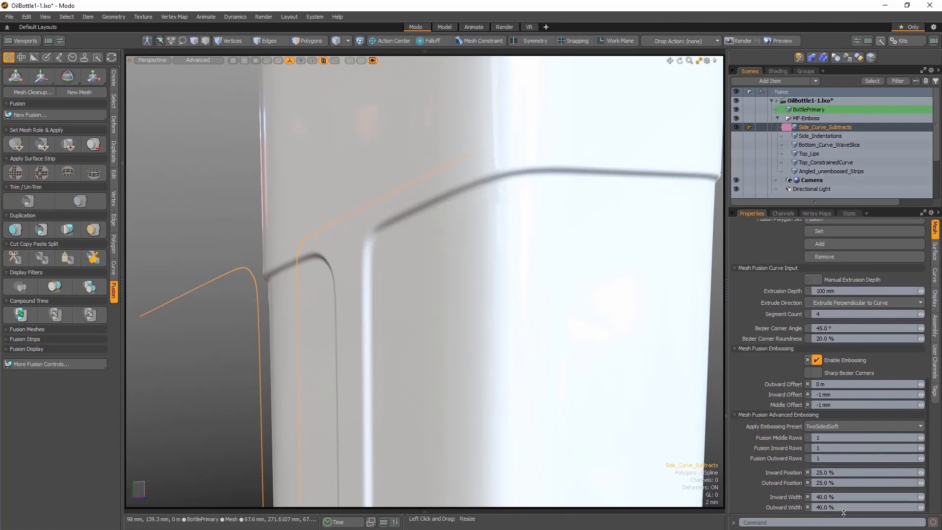
pyautogui.click(837, 506)
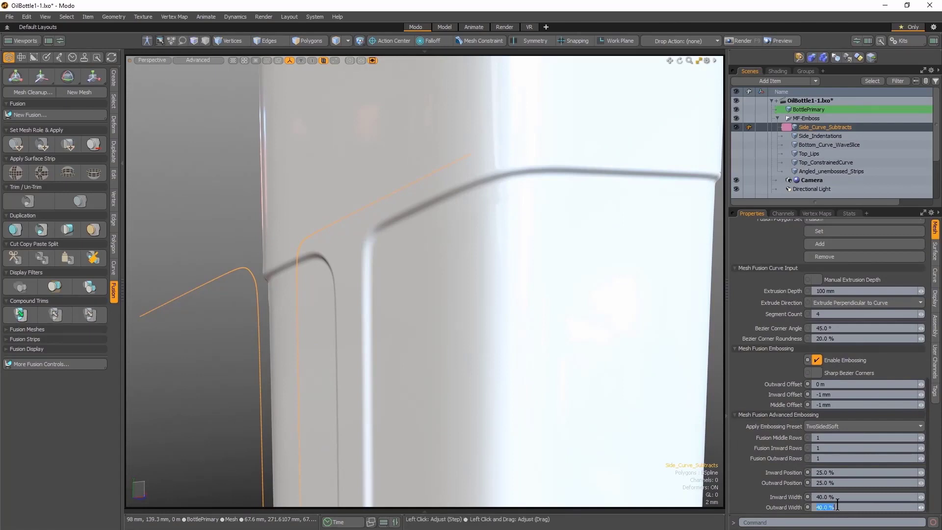
pyautogui.write('30')
pyautogui.press('Return')
pyautogui.keyDown('ctrl'); pyautogui.keyDown('alt'); pyautogui.moveTo(498, 267); pyautogui.dragTo(425, 305); pyautogui.keyUp('alt'); pyautogui.keyUp('ctrl')
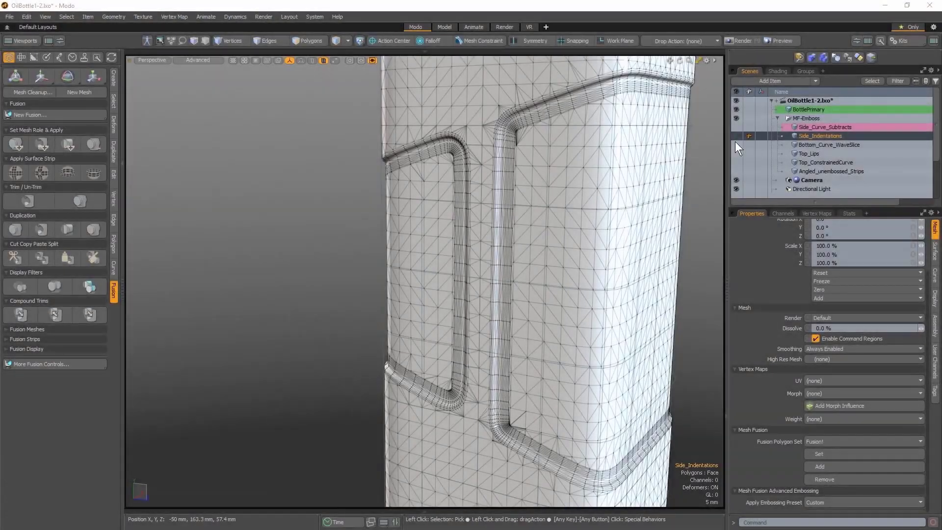
# Show the Side_Indentations mesh and apply it to BottlePrimary as a subtractive surface strip.
pyautogui.click(739, 135)
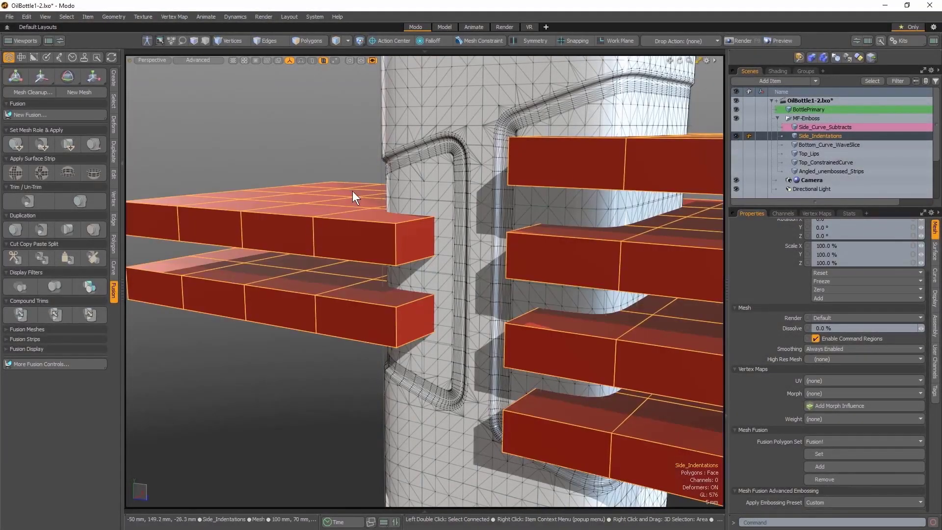
pyautogui.keyDown('ctrl'); pyautogui.click(801, 109); pyautogui.keyUp('ctrl')
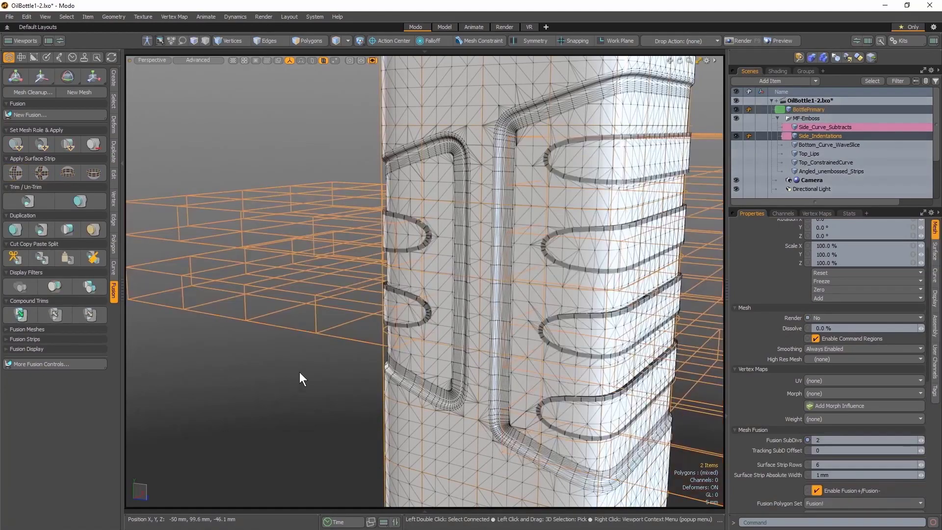
pyautogui.keyDown('ctrl'); pyautogui.keyDown('alt'); pyautogui.moveTo(414, 265); pyautogui.dragTo(444, 241); pyautogui.keyUp('alt'); pyautogui.keyUp('ctrl')
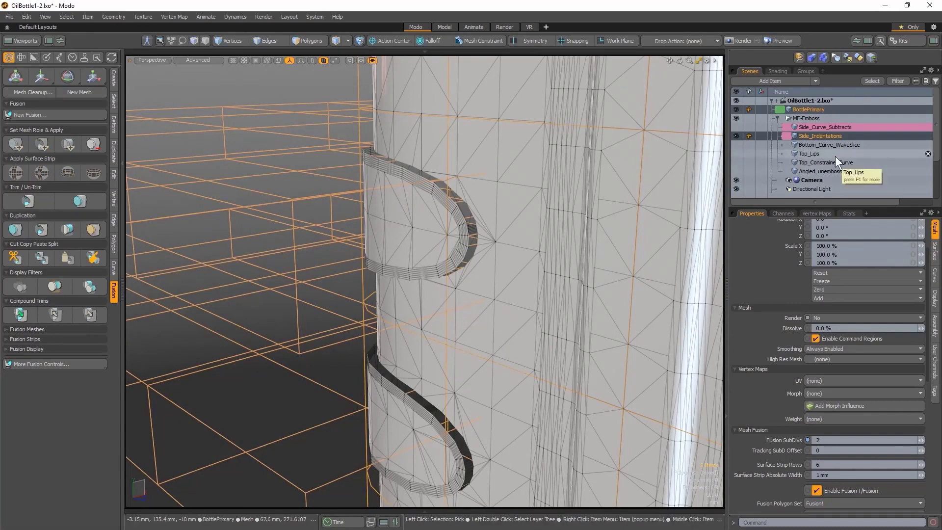
# Set the Fusion Item's mesh mode to Airtight Draft.
pyautogui.scroll(-2, 831, 160)
pyautogui.click(817, 187)
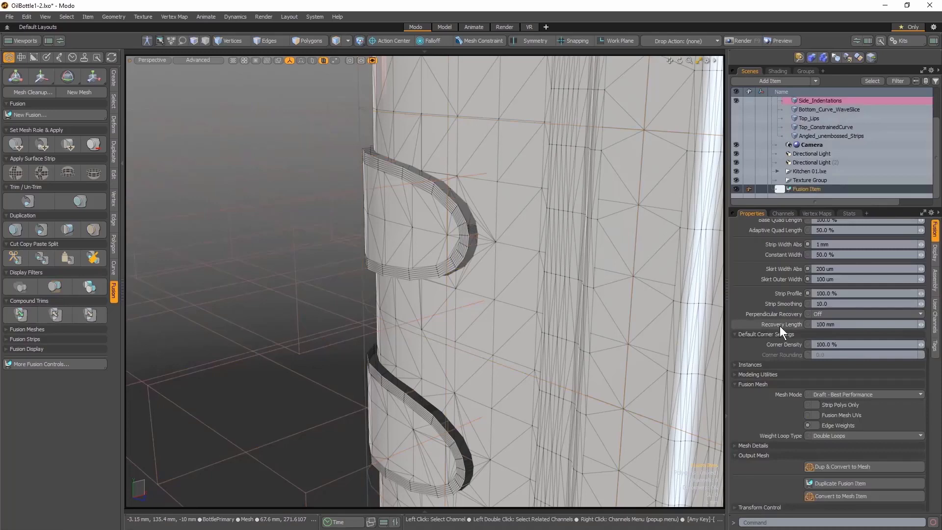
pyautogui.click(838, 394)
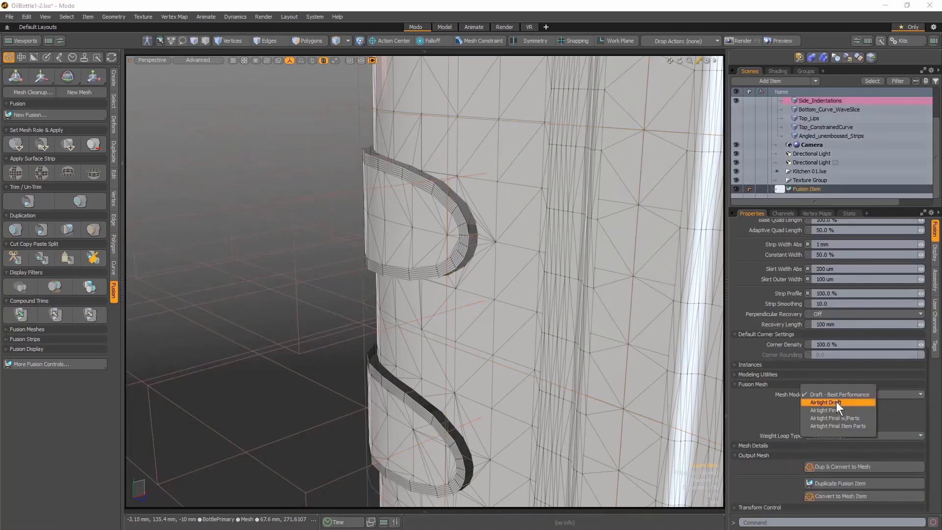
pyautogui.click(837, 401)
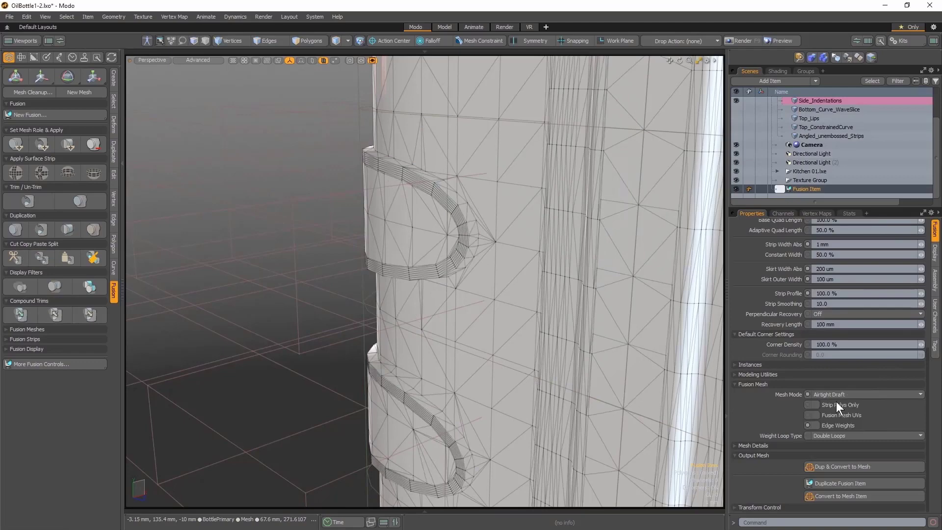
# Enable embossing for the Side_Indentations mesh.
pyautogui.scroll(2, 797, 166)
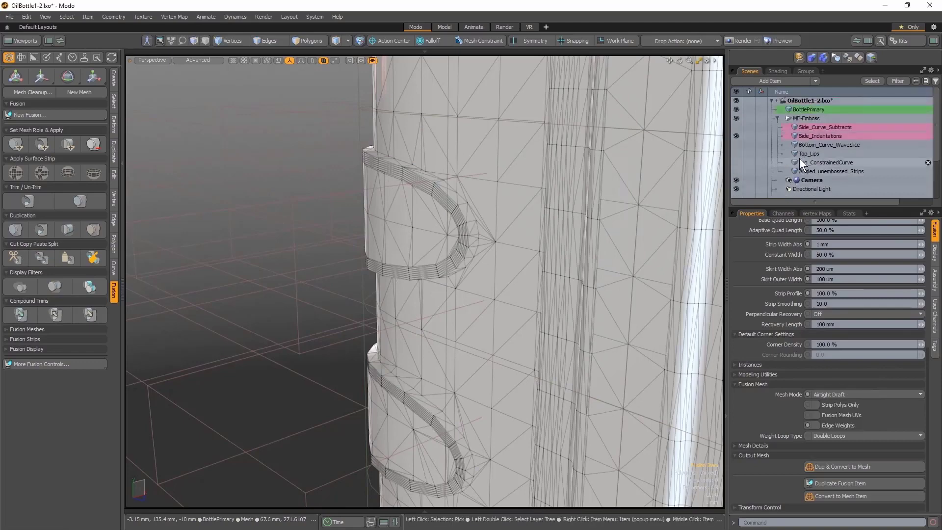
pyautogui.click(813, 134)
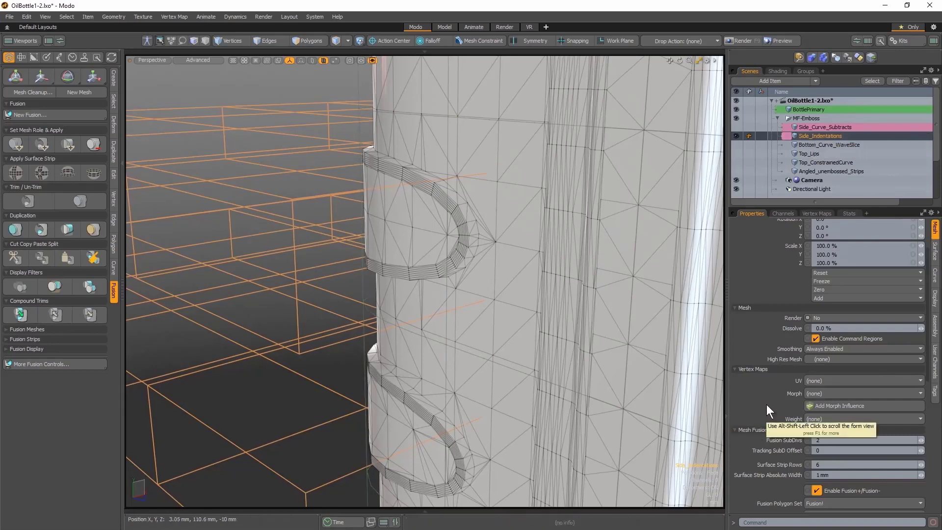
pyautogui.scroll(-2, 767, 404)
pyautogui.scroll(-6, 766, 403)
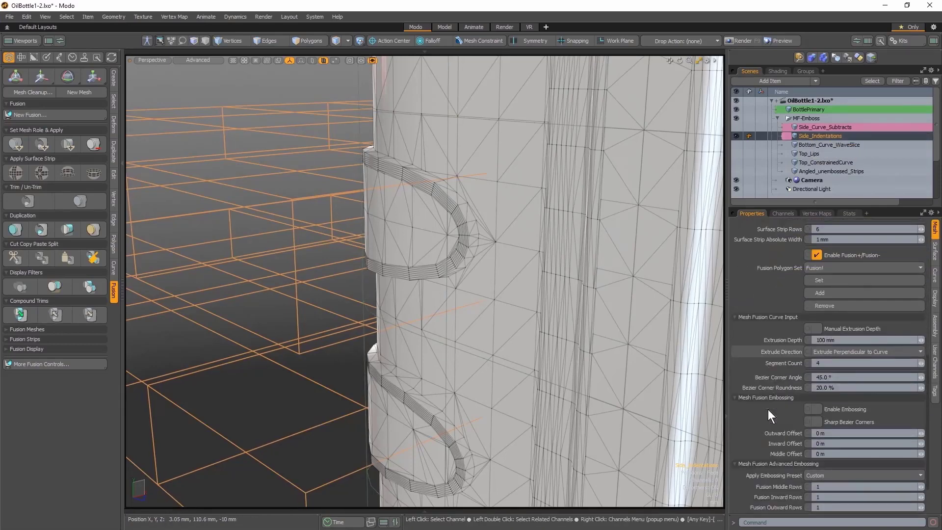
pyautogui.click(817, 408)
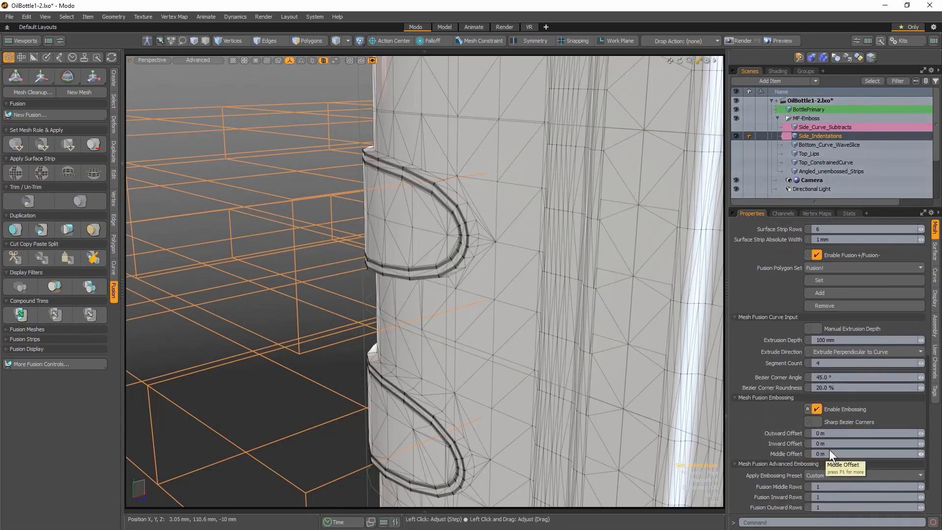
# Set the embossing outward offset of the Side_Indentations mesh to -1 mm.
pyautogui.click(832, 432)
pyautogui.write('-1mm')
pyautogui.press('Return')
pyautogui.scroll(5, 501, 232)
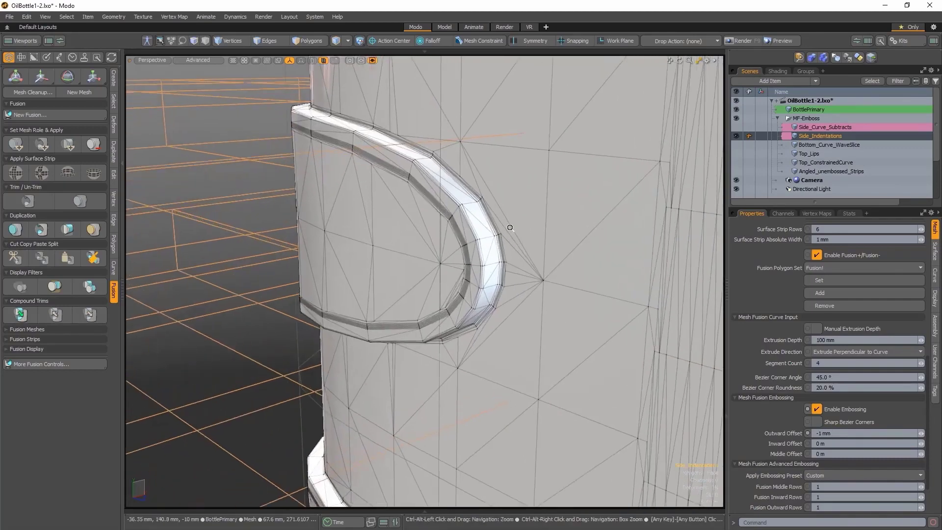
pyautogui.keyDown('alt'); pyautogui.keyDown('shift'); pyautogui.moveTo(494, 234); pyautogui.dragTo(488, 217); pyautogui.keyUp('shift'); pyautogui.keyUp('alt')
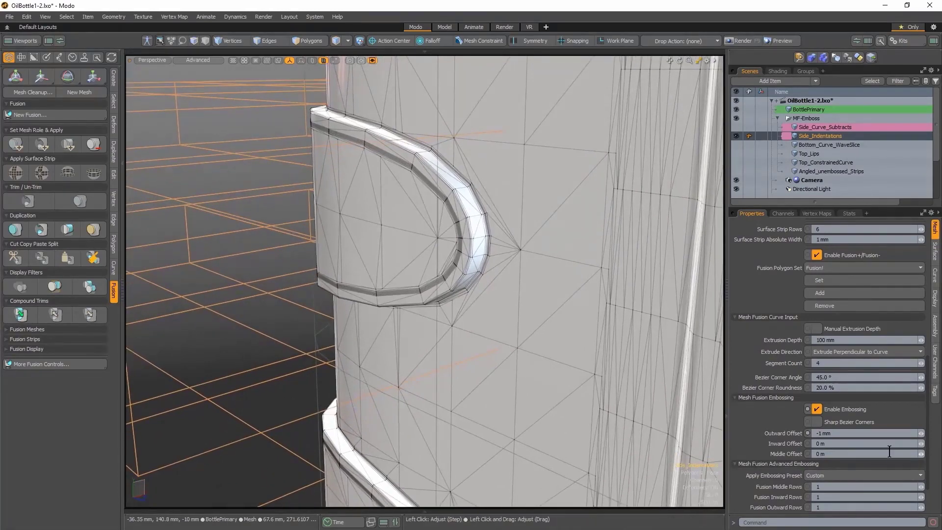
# Apply the TwoSidedSoft embossing preset to the Side_Indentations mesh.
pyautogui.scroll(-3, 752, 442)
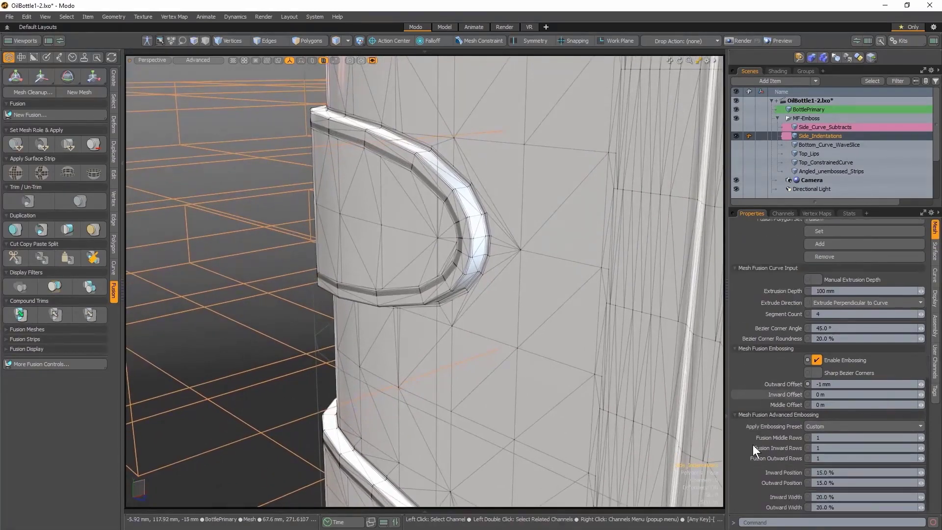
pyautogui.click(853, 425)
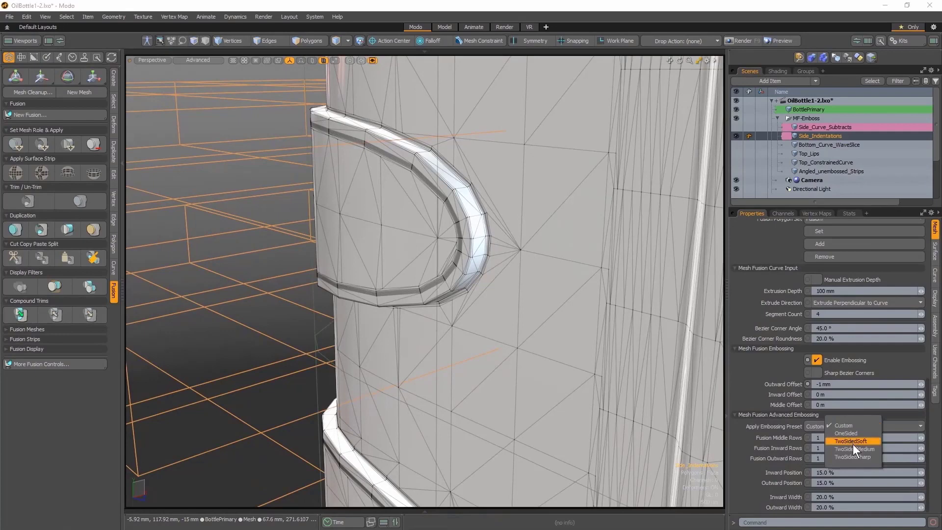
pyautogui.click(853, 441)
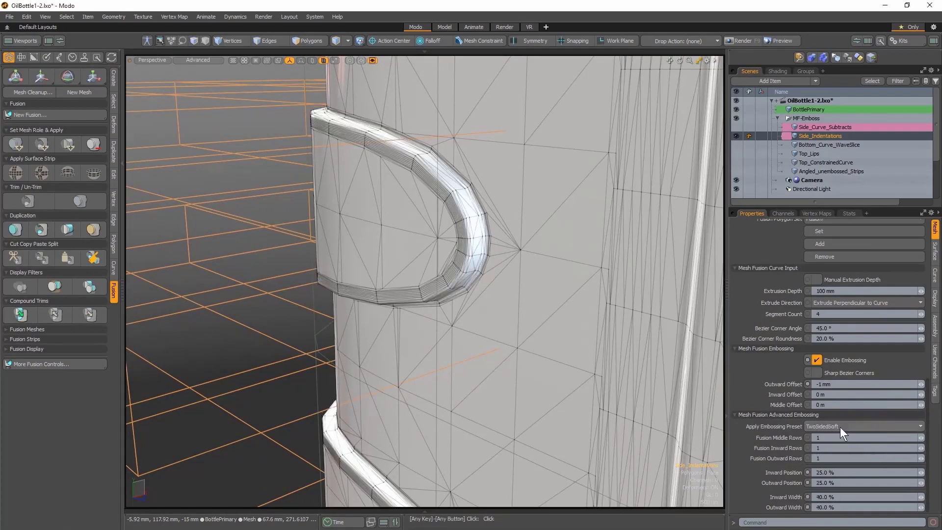
# Set the surface strip absolute width of Side_Indentations to 3 mm and inspect the indentations on the bottle's side.
pyautogui.scroll(10, 864, 355)
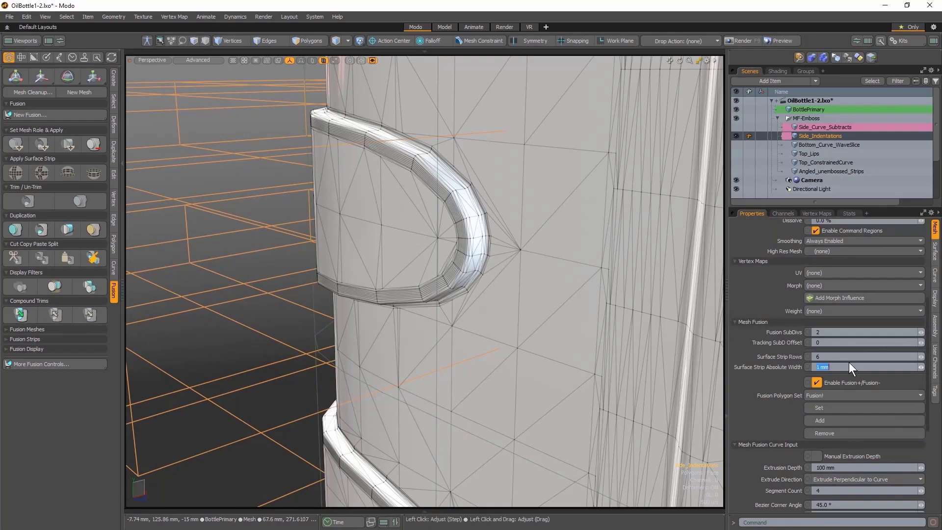
pyautogui.press('Return')
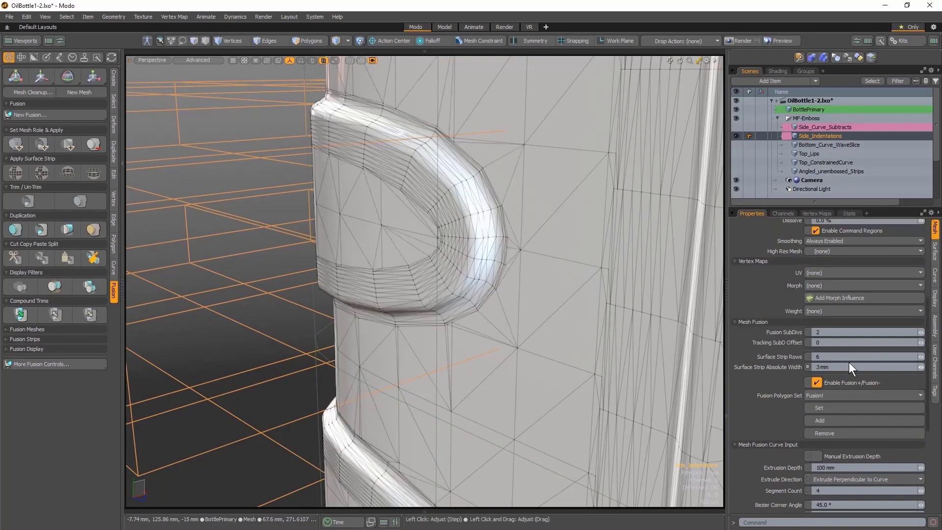
pyautogui.scroll(-4, 519, 275)
pyautogui.keyDown('alt'); pyautogui.moveTo(518, 275); pyautogui.dragTo(402, 325); pyautogui.keyUp('alt')
pyautogui.scroll(-4, 454, 313)
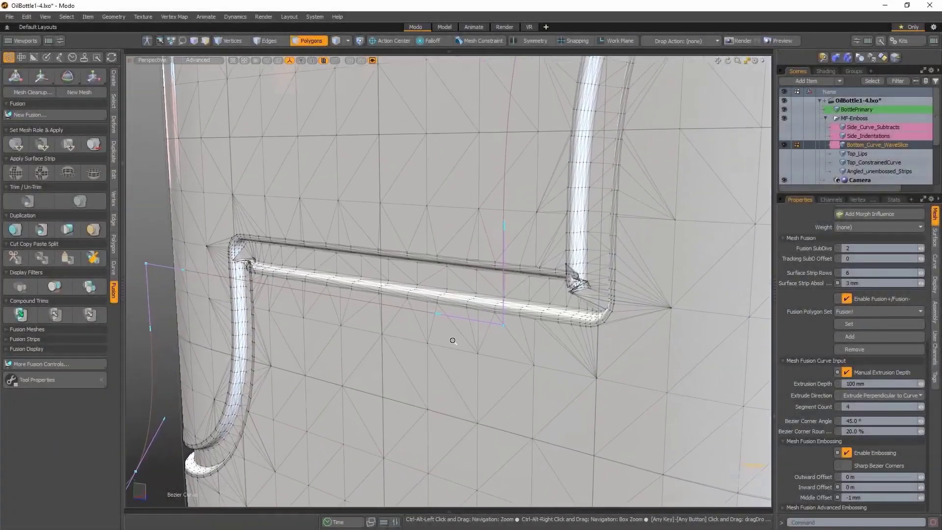
# Enable sharp Bezier corners for the embossing of Bottom_Curve_WaveSlice and inspect the strip's corners.
pyautogui.keyDown('ctrl'); pyautogui.keyDown('alt'); pyautogui.moveTo(453, 340); pyautogui.dragTo(530, 356); pyautogui.keyUp('alt'); pyautogui.keyUp('ctrl')
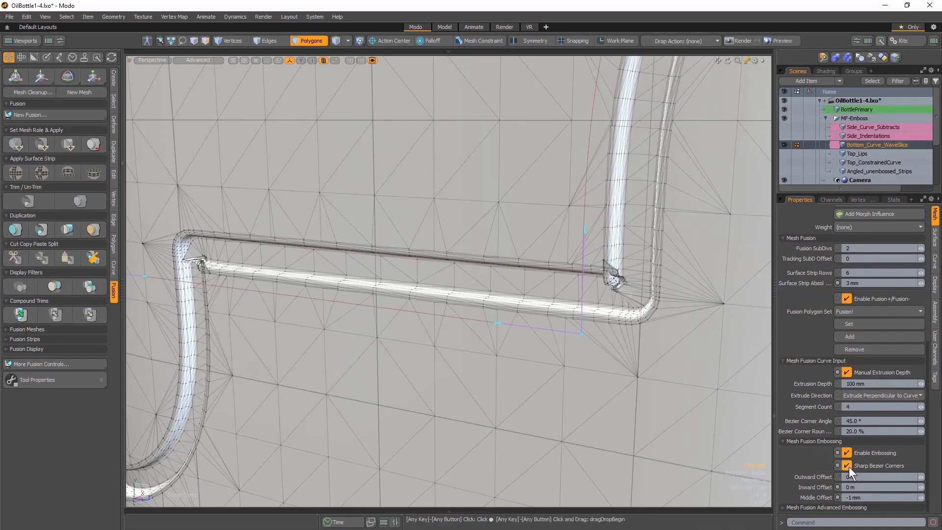
pyautogui.keyDown('alt'); pyautogui.moveTo(639, 398); pyautogui.dragTo(507, 369); pyautogui.keyUp('alt')
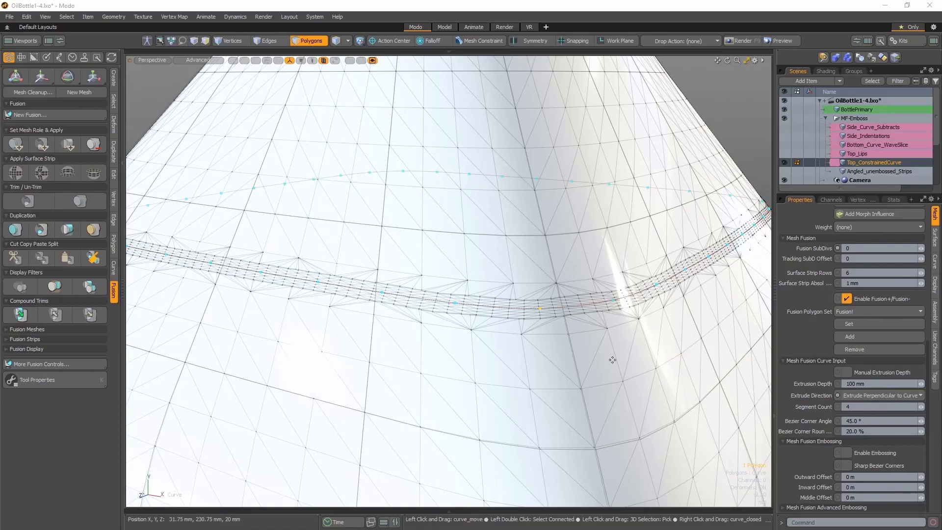
# Inspect the Top_ConstrainedCurve strip around the bottle's shoulder and set its extrude direction to Extrude Along Surface Normal.
pyautogui.moveTo(527, 346)
pyautogui.keyDown('alt'); pyautogui.mouseDown()
pyautogui.moveTo(466, 342)
pyautogui.moveTo(541, 349)
pyautogui.mouseUp(); pyautogui.keyUp('alt')
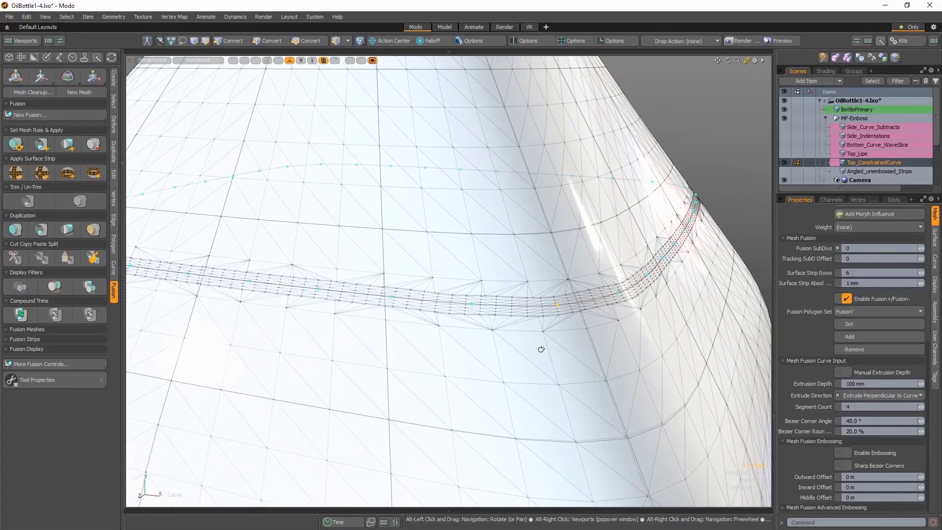
pyautogui.keyDown('alt'); pyautogui.moveTo(541, 350); pyautogui.dragTo(555, 334); pyautogui.keyUp('alt')
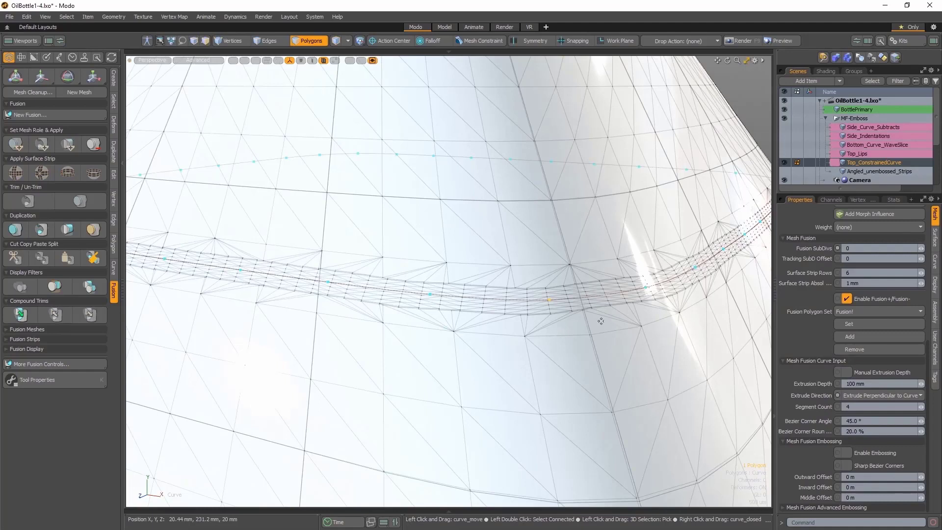
pyautogui.click(891, 396)
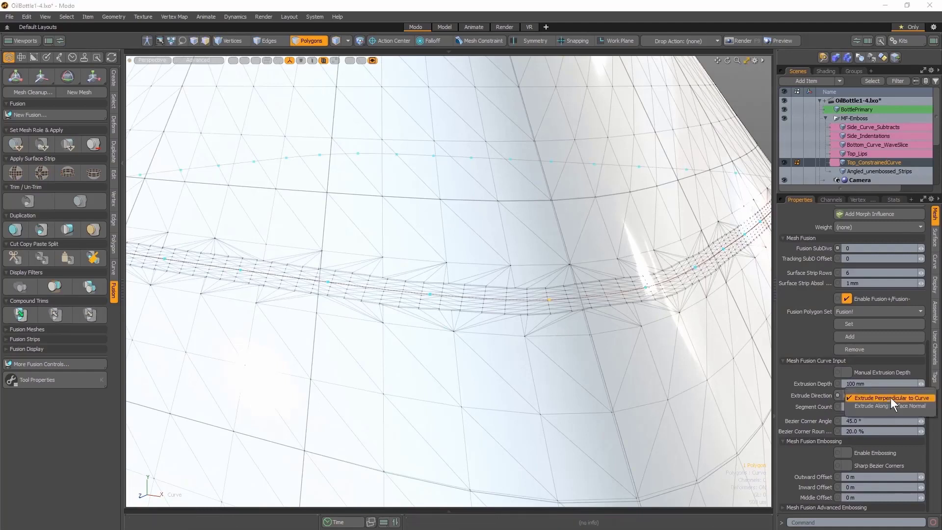
pyautogui.click(893, 405)
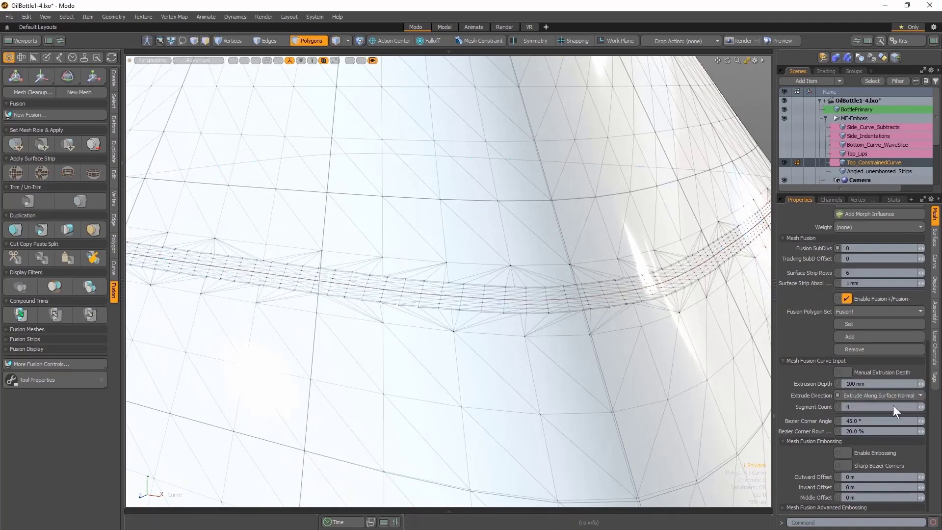